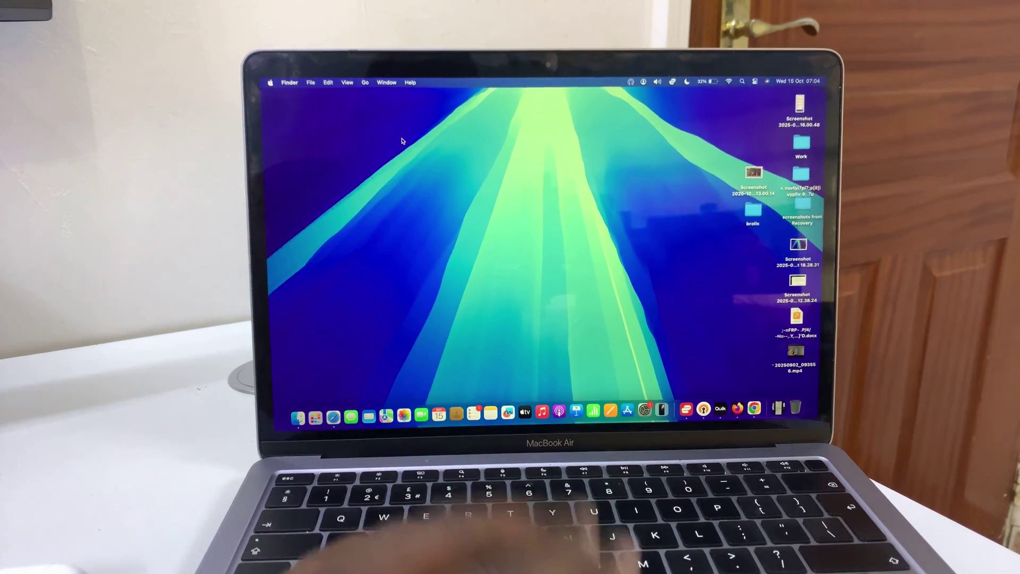
Show the Bluetooth device list from Control Centre in the menu bar.
left_click(757, 81)
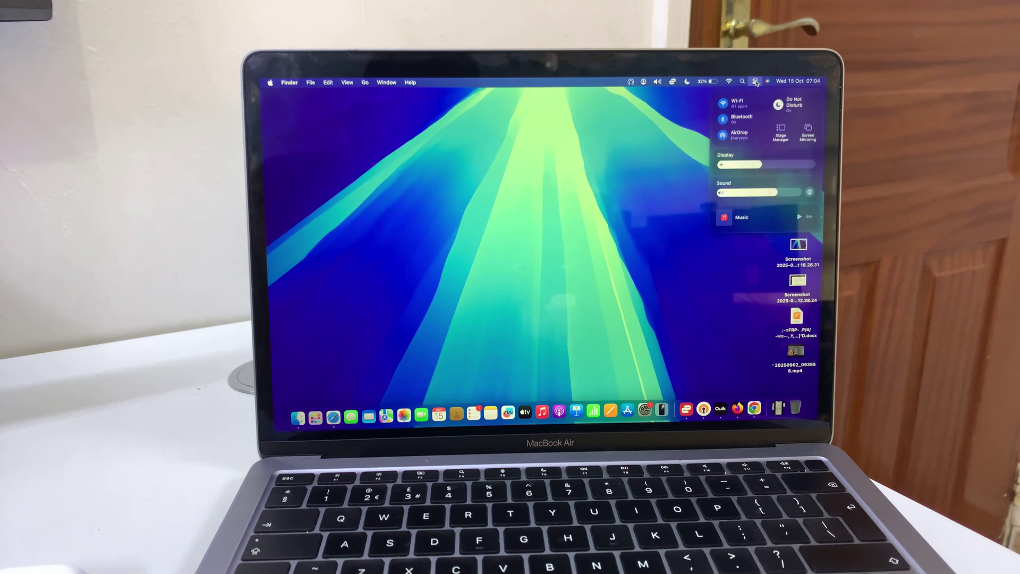
left_click(742, 118)
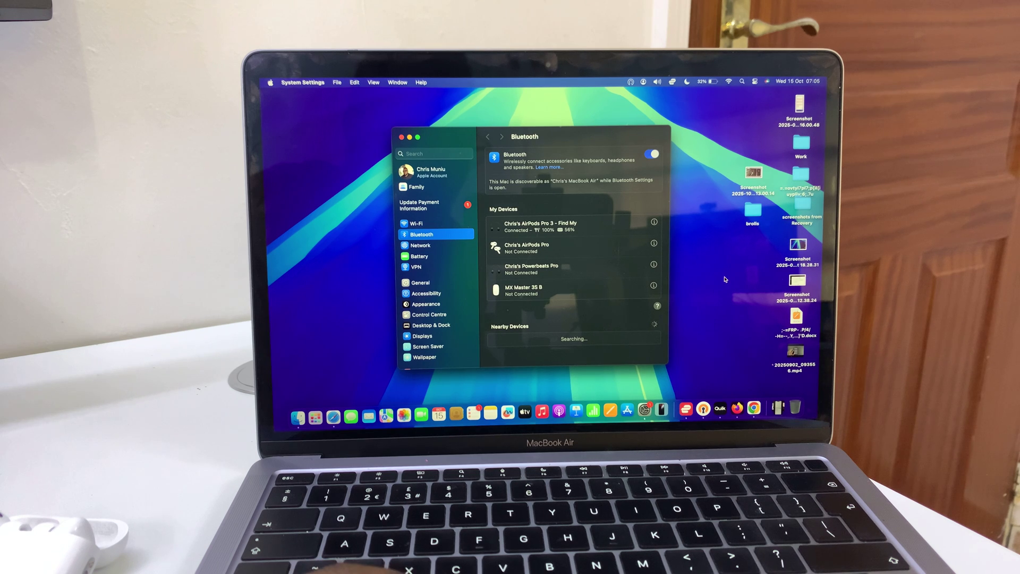
Close the System Settings window once the AirPods Pro 3 show connected.
left_click(403, 139)
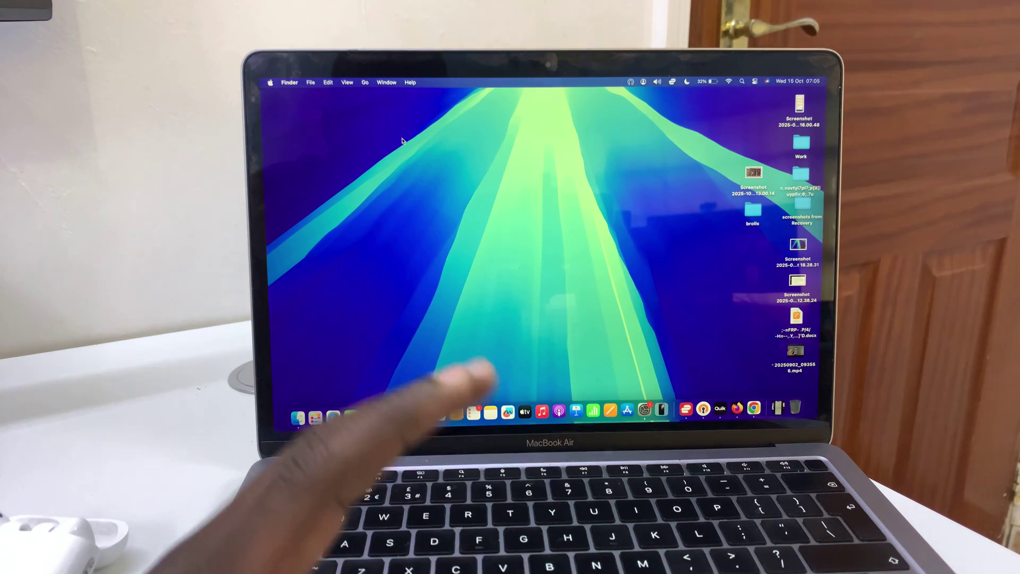